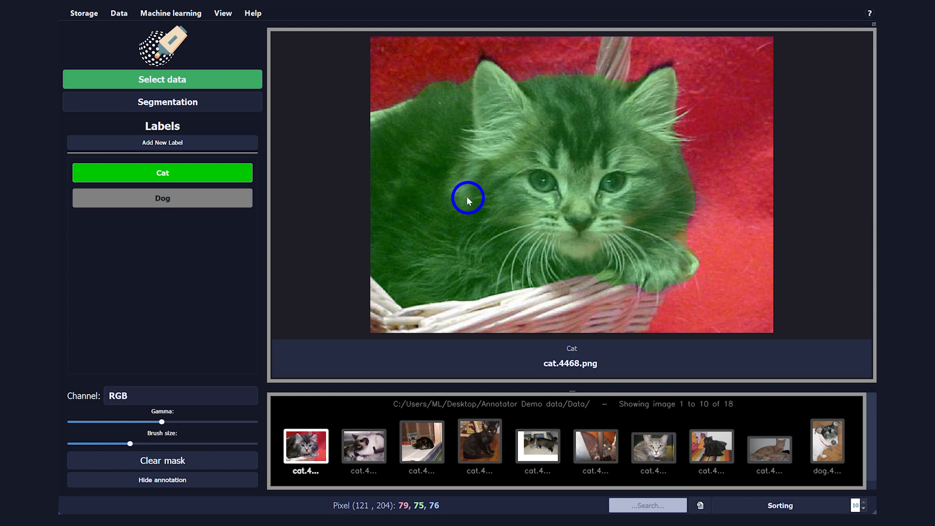
Step: Move to the next image and mark the cat with Cat-label brush strokes along its face and back using a smaller brush
{"action": "key", "text": "Right"}
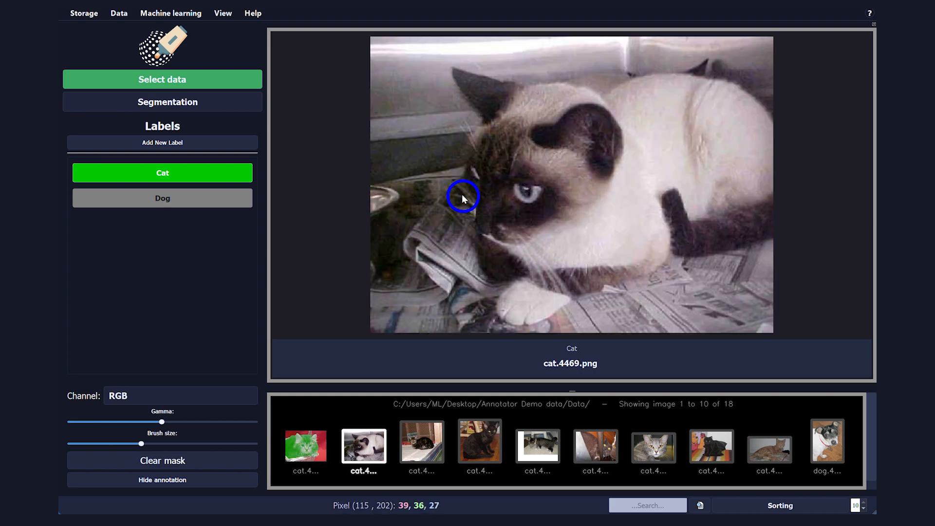
{"action": "scroll", "coordinate": [466, 196], "scroll_direction": "down", "scroll_amount": 3, "text": "ctrl"}
{"action": "scroll", "coordinate": [484, 215], "scroll_direction": "down", "scroll_amount": 2, "text": "ctrl"}
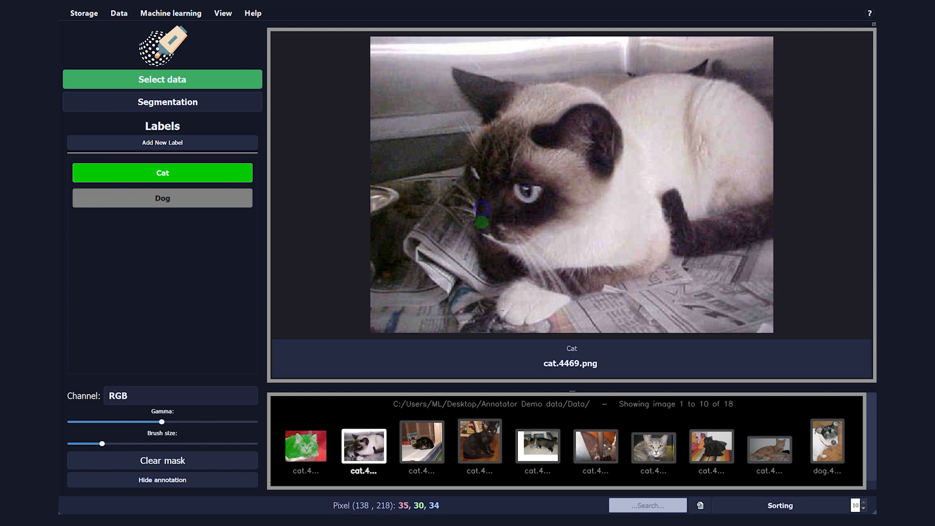
{"action": "mouse_move", "coordinate": [481, 209]}
{"action": "left_mouse_down"}
{"action": "mouse_move", "coordinate": [468, 160]}
{"action": "mouse_move", "coordinate": [490, 111]}
{"action": "left_mouse_up"}
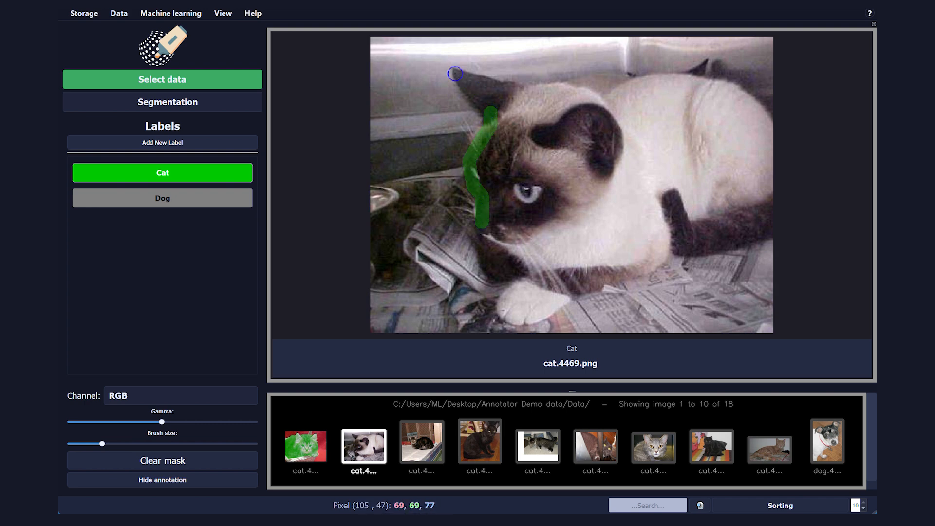
{"action": "mouse_move", "coordinate": [454, 74]}
{"action": "left_mouse_down"}
{"action": "mouse_move", "coordinate": [492, 113]}
{"action": "mouse_move", "coordinate": [511, 84]}
{"action": "mouse_move", "coordinate": [564, 81]}
{"action": "left_mouse_up"}
Step: Shrink the brush, generate the cat's segmentation mask from the strokes and accept it, then undo the last mask change
{"action": "scroll", "coordinate": [496, 86], "scroll_direction": "down", "scroll_amount": 2, "text": "ctrl"}
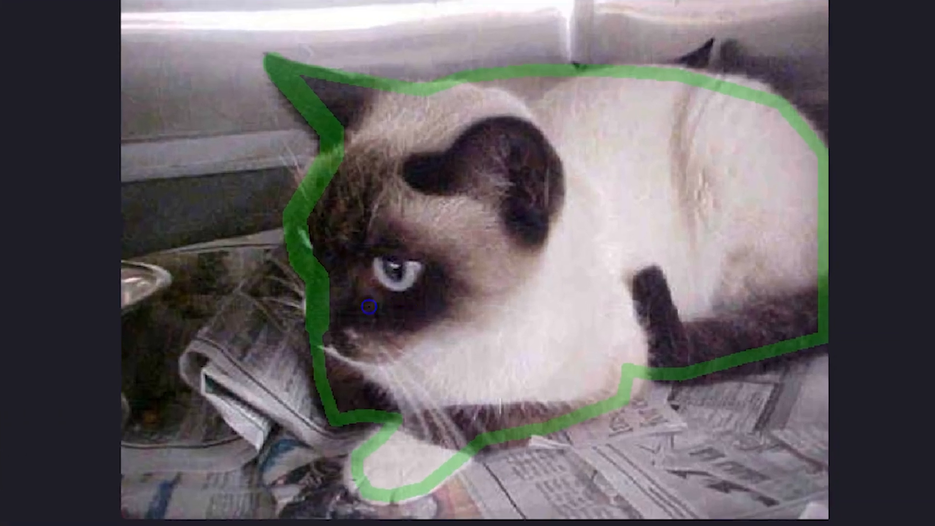
{"action": "key", "text": "ctrl+f"}
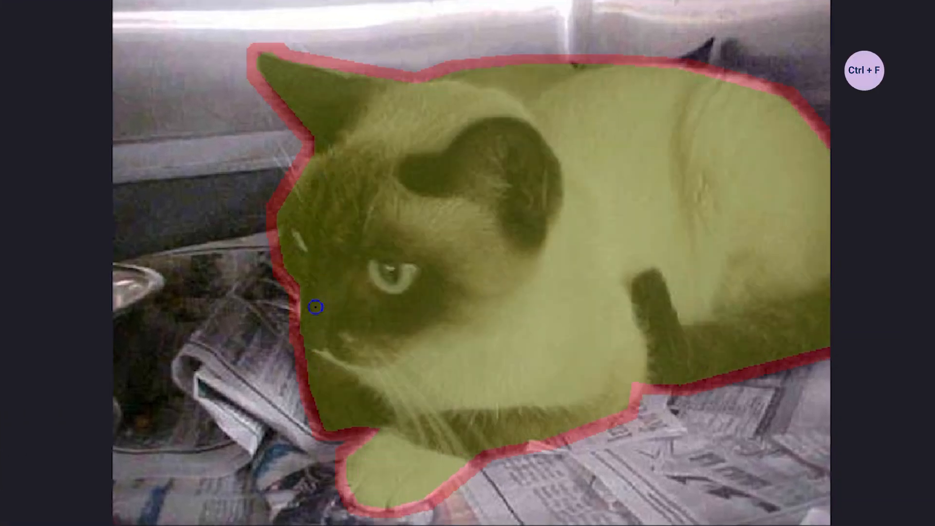
{"action": "key", "text": "alt+s"}
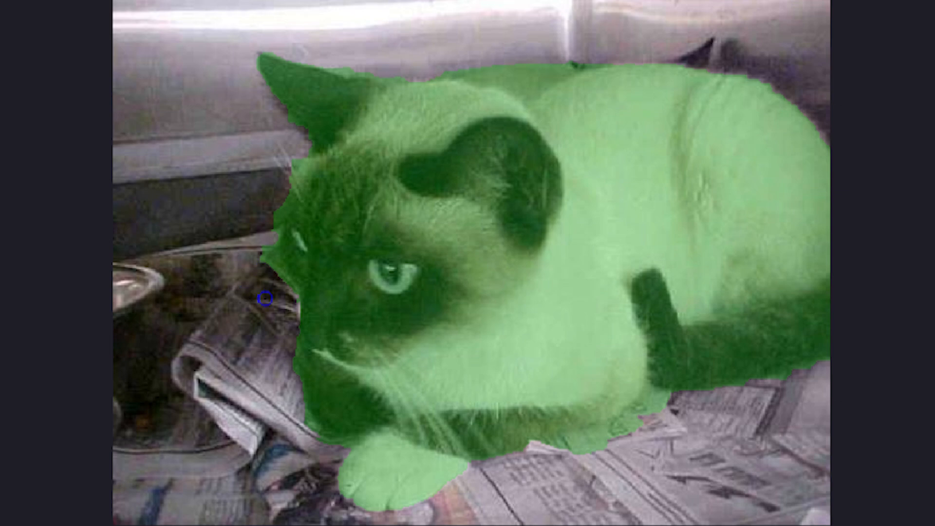
{"action": "key", "text": "ctrl+z"}
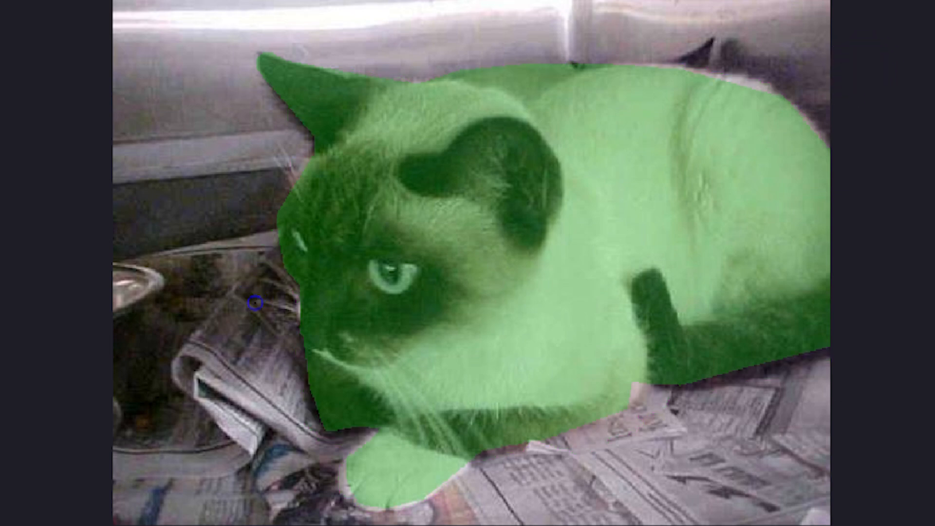
Step: Touch up the cat's mask around its lower front paw
{"action": "left_click", "coordinate": [300, 246]}
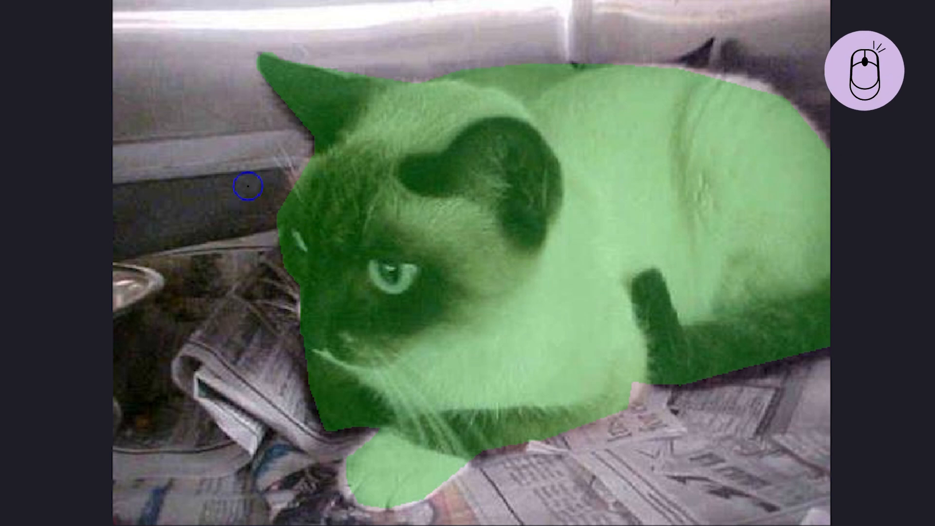
{"action": "key", "text": "e"}
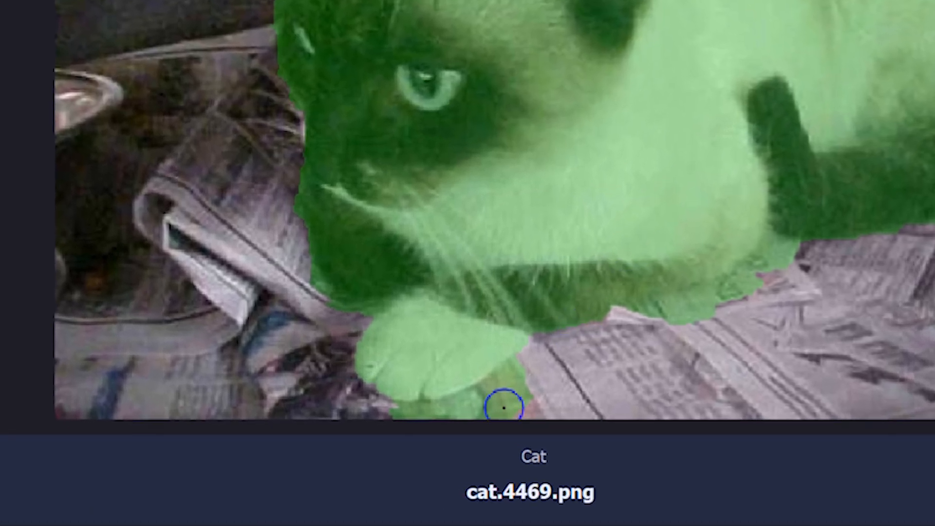
{"action": "mouse_move", "coordinate": [542, 385]}
{"action": "left_mouse_down"}
{"action": "mouse_move", "coordinate": [477, 419]}
{"action": "mouse_move", "coordinate": [391, 411]}
{"action": "left_mouse_up"}
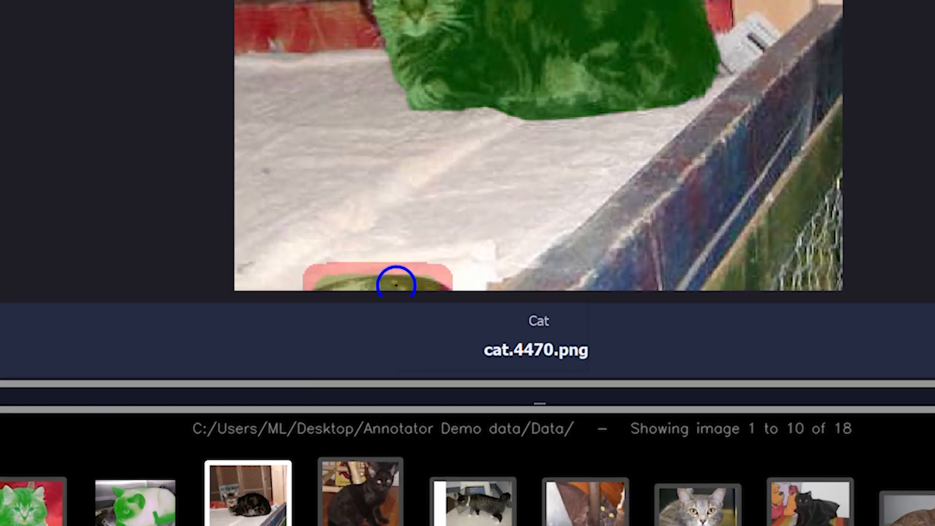
Step: Clear cat.4470's existing mask and re-segment the cat from a single brush stroke
{"action": "right_click", "coordinate": [497, 329], "text": "alt"}
{"action": "left_click", "coordinate": [437, 327]}
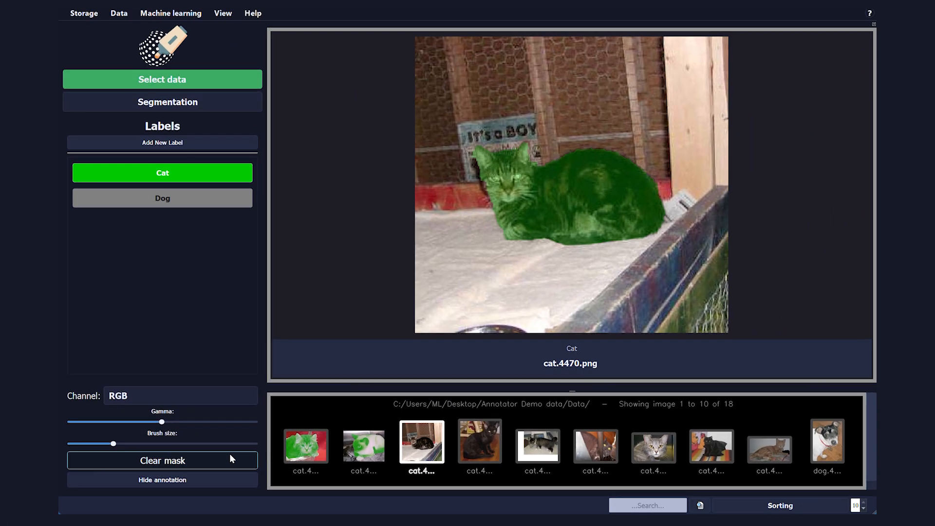
{"action": "left_click", "coordinate": [229, 454]}
{"action": "key", "text": "alt+d"}
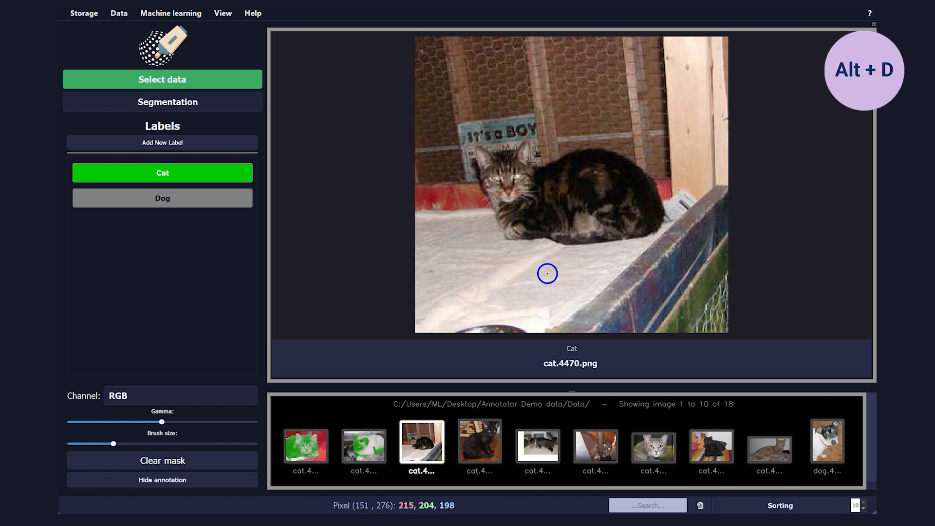
{"action": "mouse_move", "coordinate": [578, 232]}
{"action": "left_mouse_down"}
{"action": "mouse_move", "coordinate": [512, 225]}
{"action": "mouse_move", "coordinate": [488, 165]}
{"action": "mouse_move", "coordinate": [512, 158]}
{"action": "mouse_move", "coordinate": [529, 185]}
{"action": "mouse_move", "coordinate": [603, 167]}
{"action": "mouse_move", "coordinate": [634, 185]}
{"action": "mouse_move", "coordinate": [641, 209]}
{"action": "mouse_move", "coordinate": [582, 230]}
{"action": "left_mouse_up"}
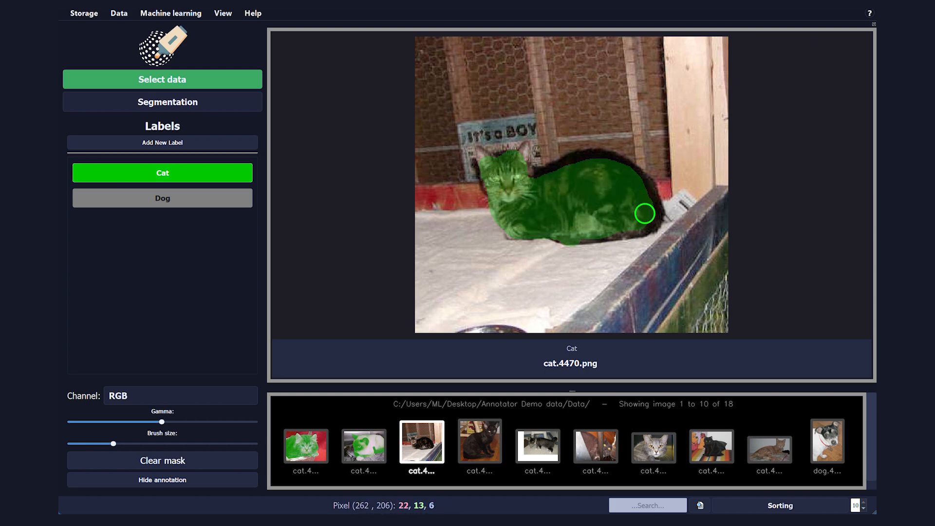
{"action": "key", "text": "g"}
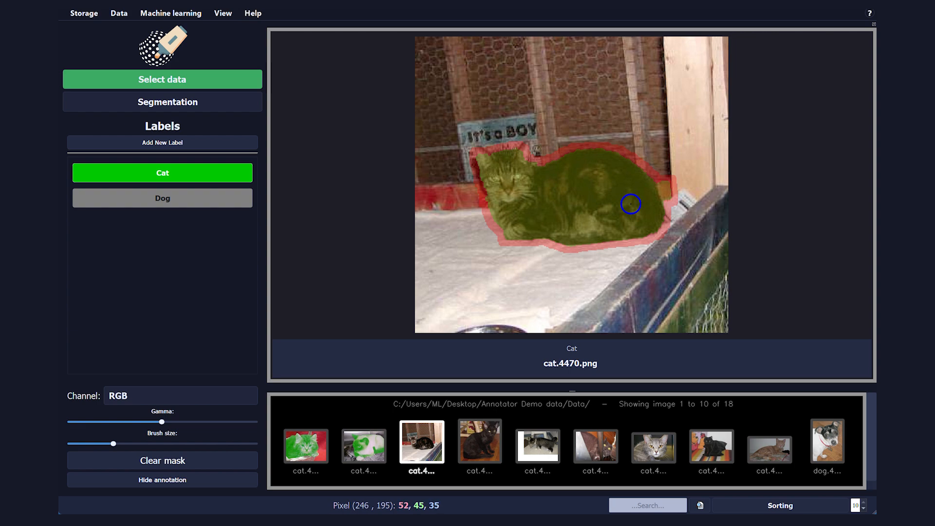
Step: Go to dog.4450 and switch the active label to Dog
{"action": "key", "text": "Right"}
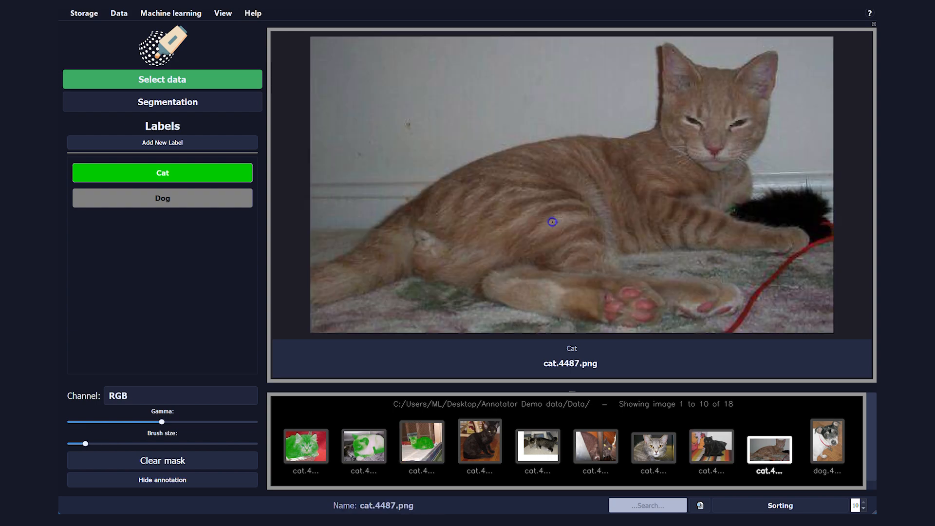
{"action": "key", "text": "Right"}
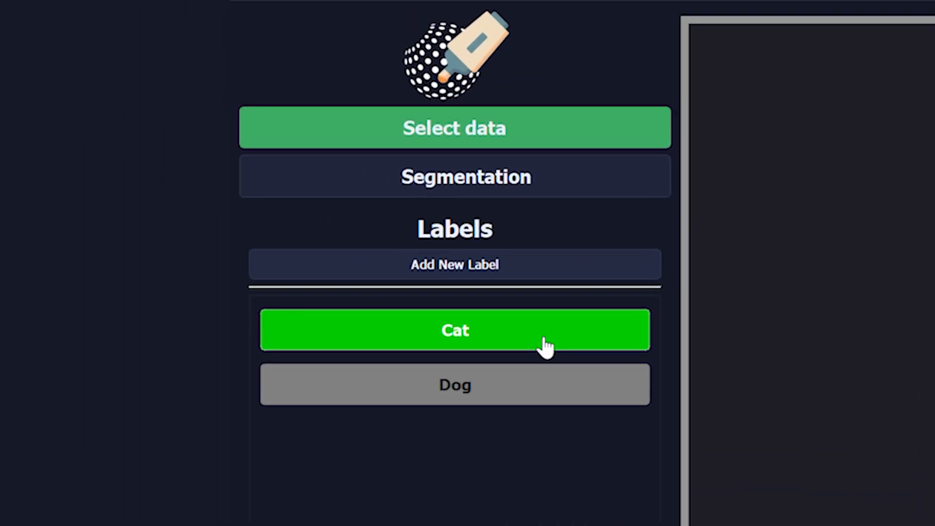
{"action": "left_click", "coordinate": [204, 174]}
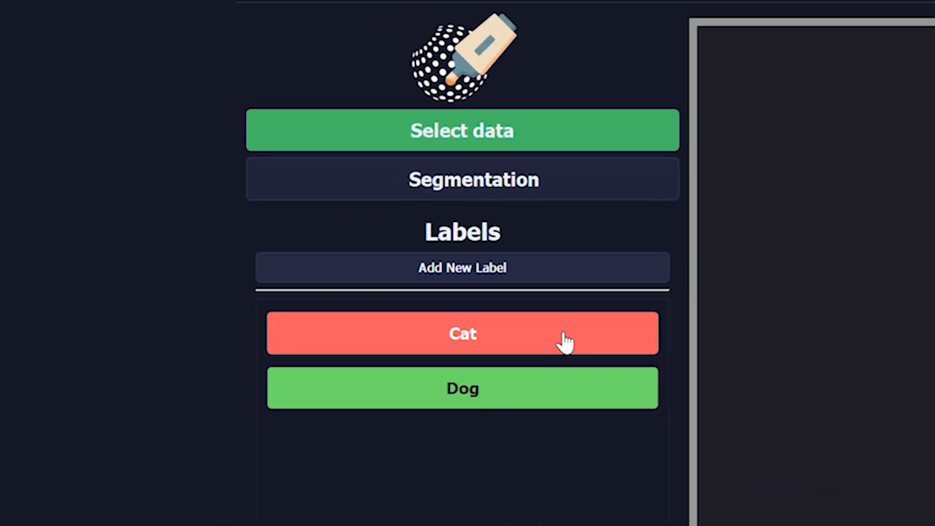
{"action": "left_click", "coordinate": [559, 387]}
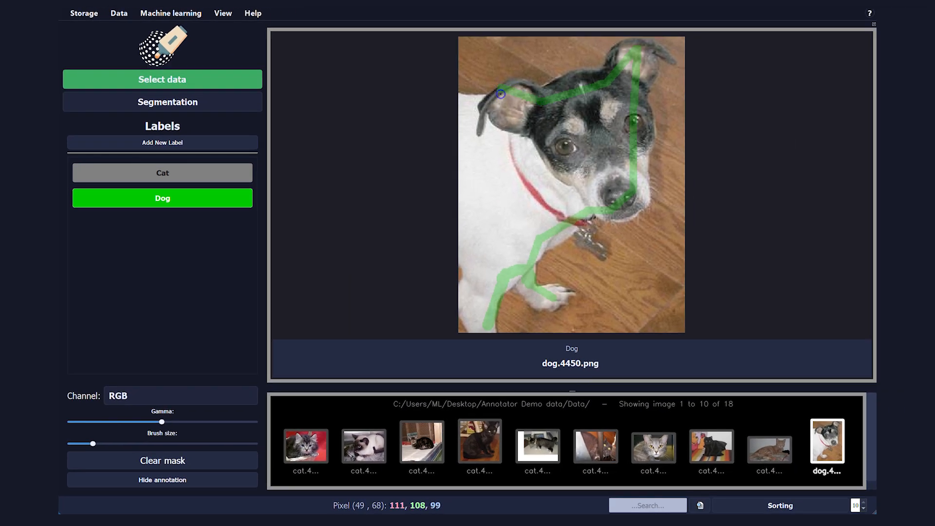
Step: Brush Dog strokes over the dog's head and body, then generate and accept its segmentation mask
{"action": "mouse_move", "coordinate": [501, 93]}
{"action": "left_mouse_down"}
{"action": "mouse_move", "coordinate": [466, 122]}
{"action": "mouse_move", "coordinate": [484, 132]}
{"action": "mouse_move", "coordinate": [502, 124]}
{"action": "mouse_move", "coordinate": [465, 148]}
{"action": "left_mouse_up"}
{"action": "left_click_drag", "start_coordinate": [465, 107], "coordinate": [468, 185]}
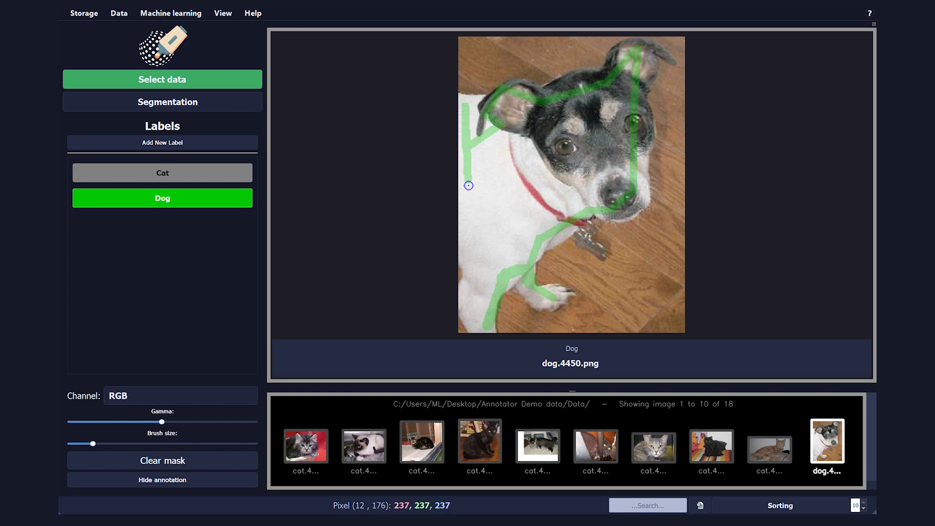
{"action": "left_click_drag", "start_coordinate": [473, 324], "coordinate": [480, 327]}
{"action": "key", "text": "ctrl+f"}
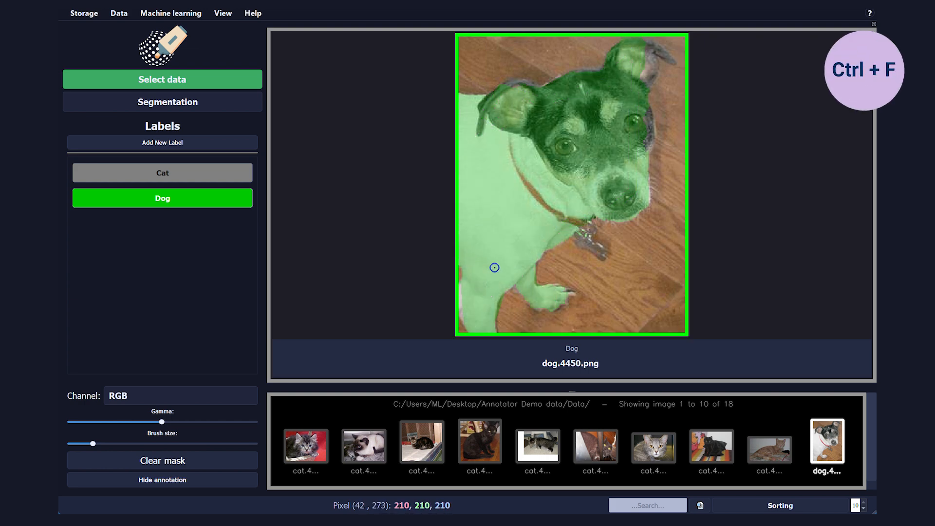
{"action": "key", "text": "alt+s"}
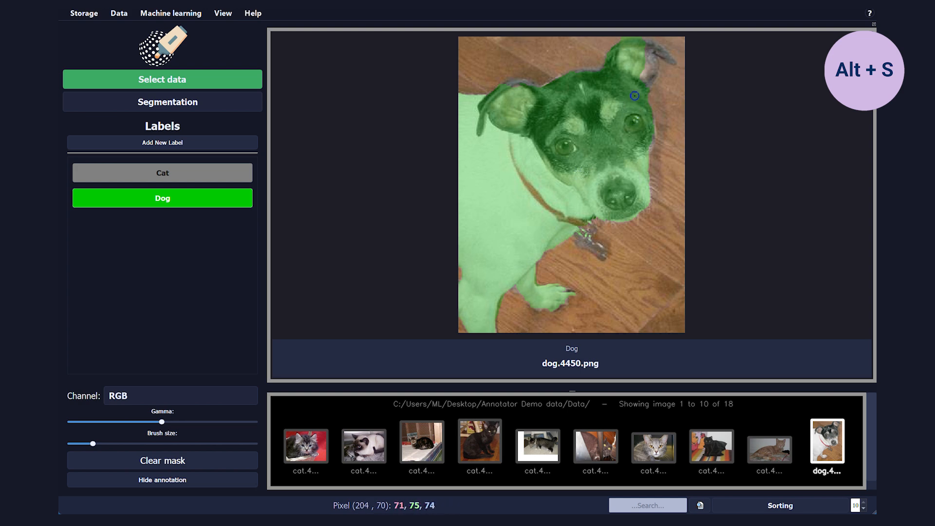
{"action": "key", "text": "alt+s"}
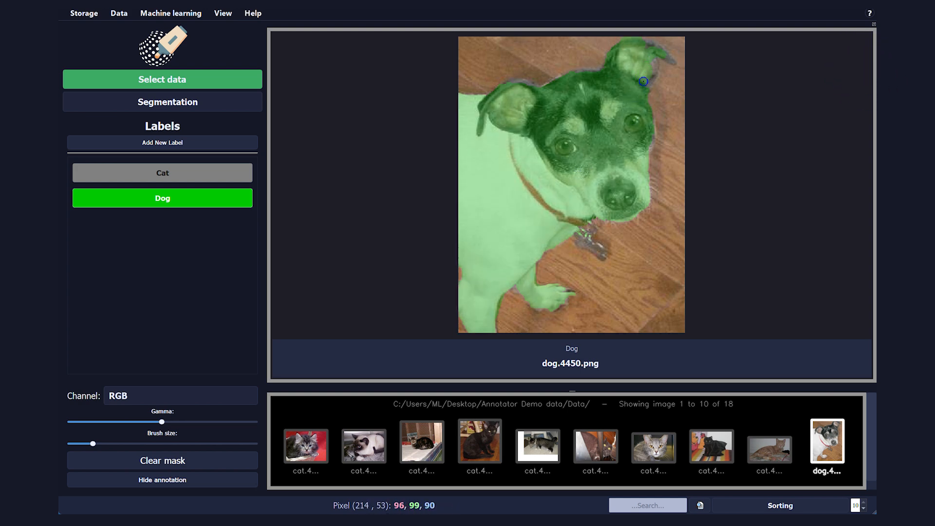
{"action": "key", "text": "alt+s"}
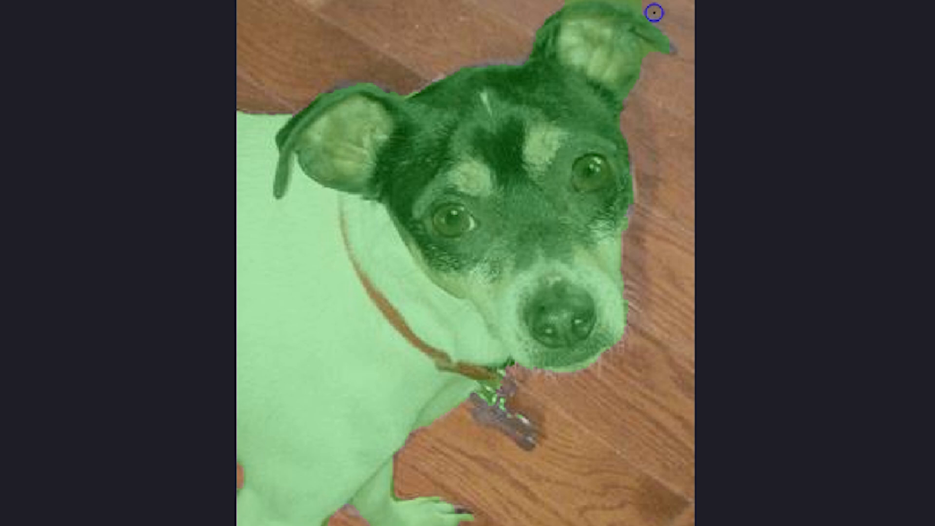
Step: Toggle the annotation overlay's visibility on dog.4451
{"action": "left_click_drag", "start_coordinate": [645, 1], "coordinate": [633, 0]}
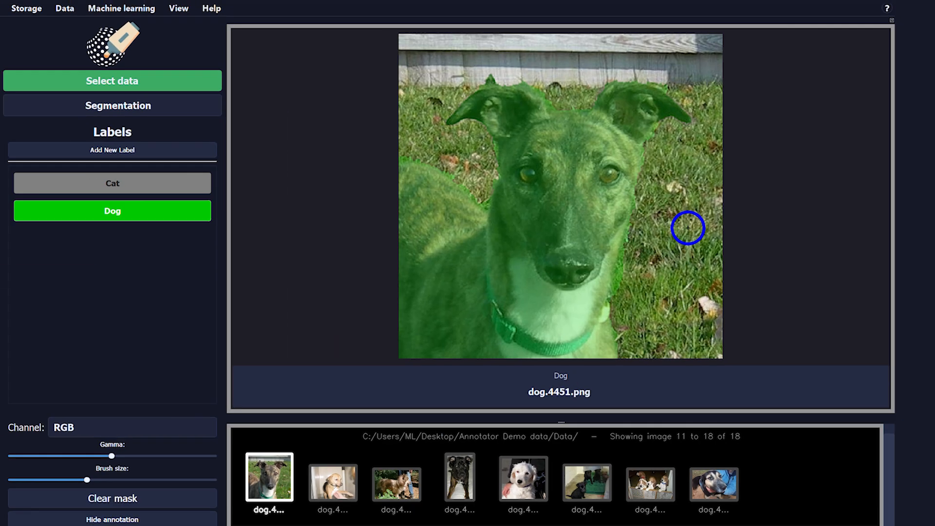
{"action": "key", "text": "h"}
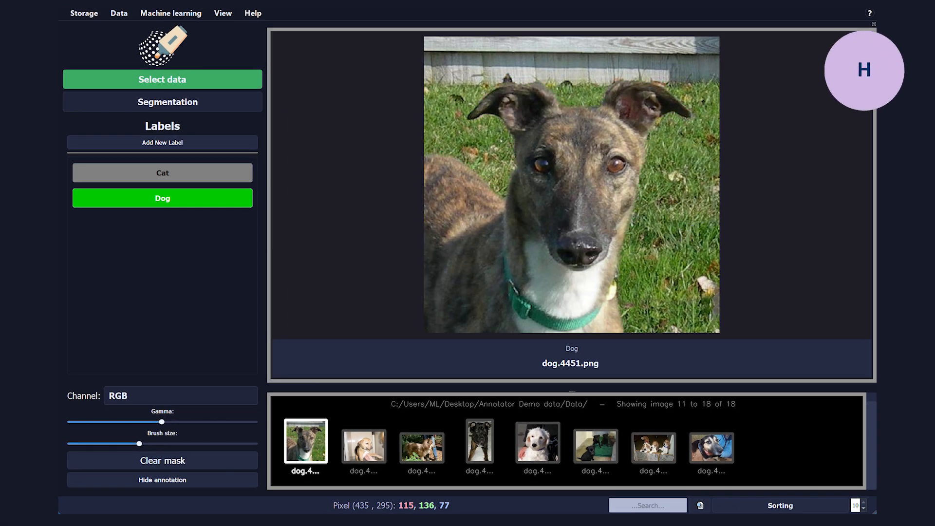
{"action": "key", "text": "h"}
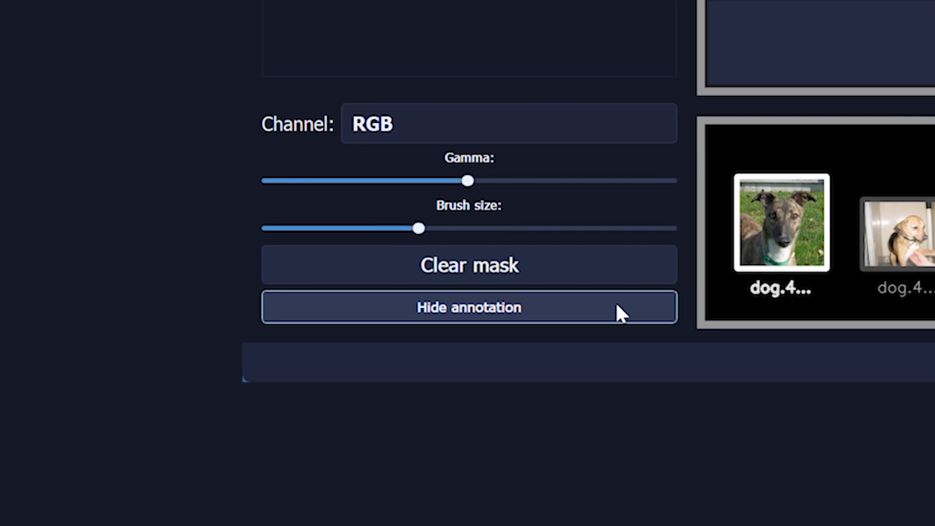
Step: Browse the image gallery to review which thumbnails carry masks
{"action": "left_click", "coordinate": [618, 311]}
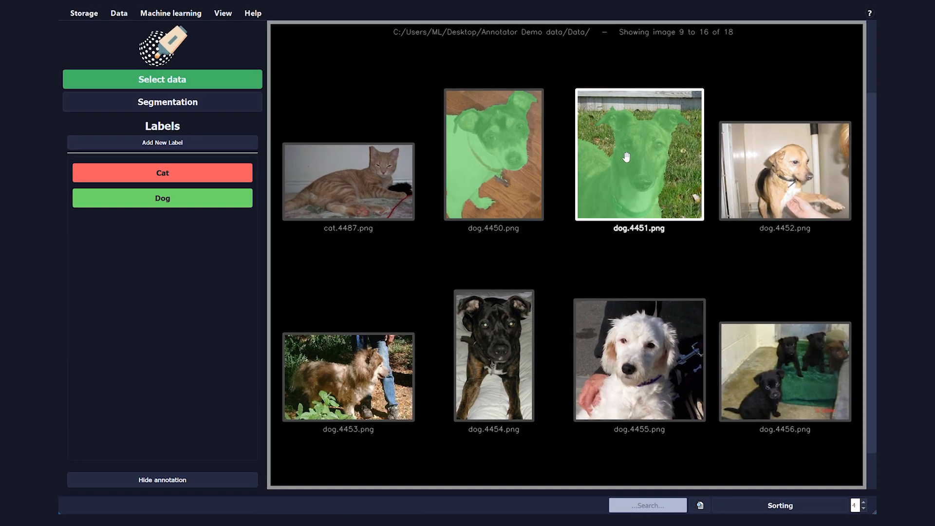
{"action": "scroll", "coordinate": [502, 179], "scroll_direction": "up", "scroll_amount": 1}
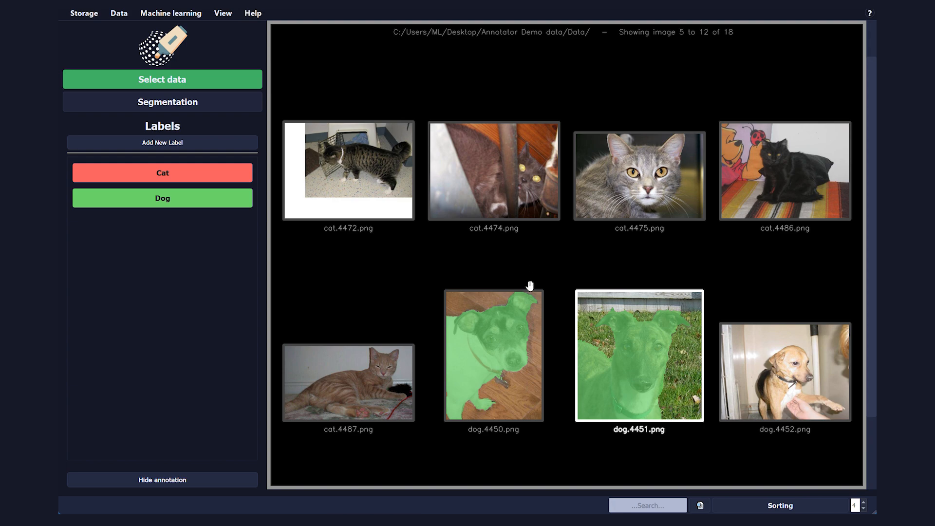
{"action": "scroll", "coordinate": [533, 324], "scroll_direction": "up", "scroll_amount": 1}
{"action": "scroll", "coordinate": [535, 328], "scroll_direction": "down", "scroll_amount": 2}
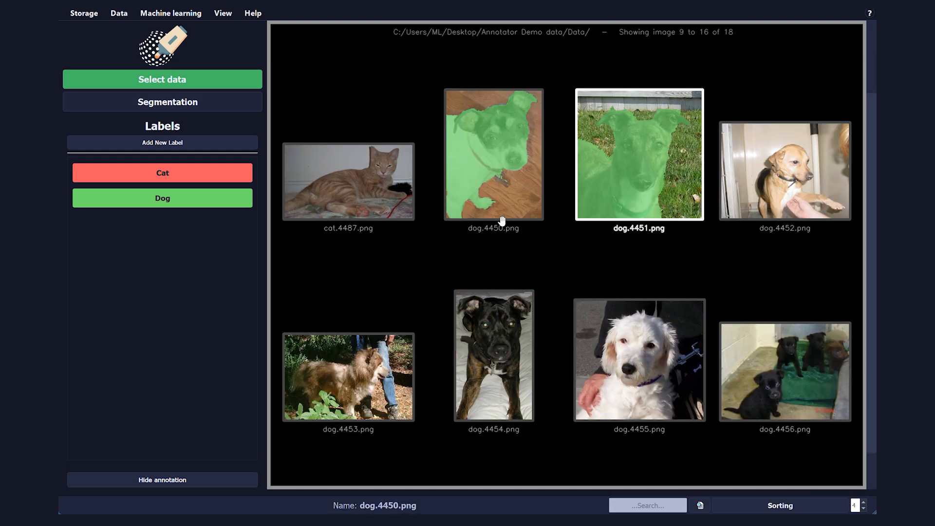
{"action": "scroll", "coordinate": [496, 234], "scroll_direction": "up", "scroll_amount": 2}
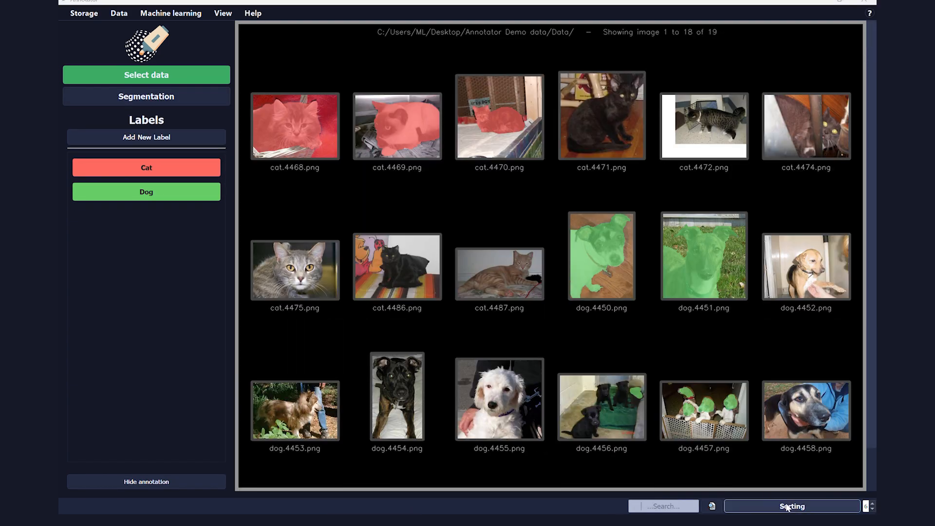
Step: Open the sorting panel and filter the gallery to Cat-segmented images, then to Dog-segmented ones
{"action": "left_click", "coordinate": [785, 506]}
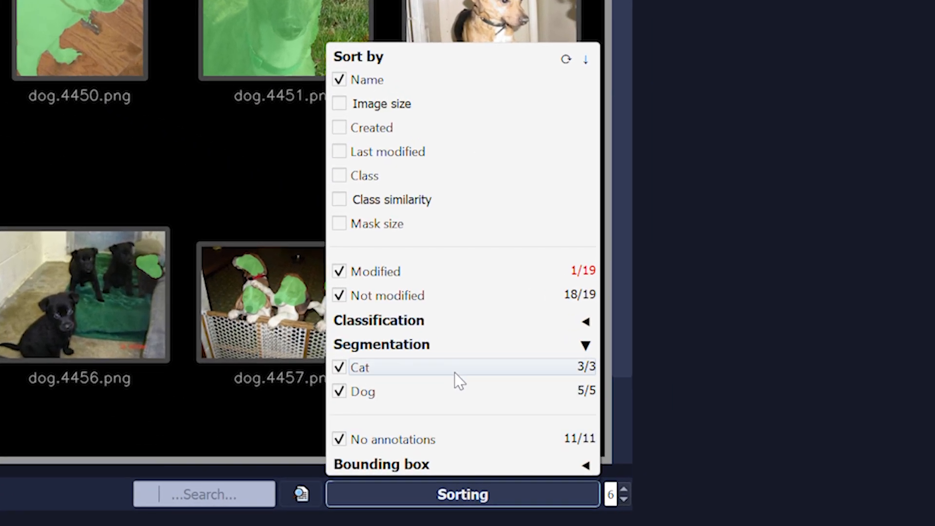
{"action": "left_click", "coordinate": [457, 370]}
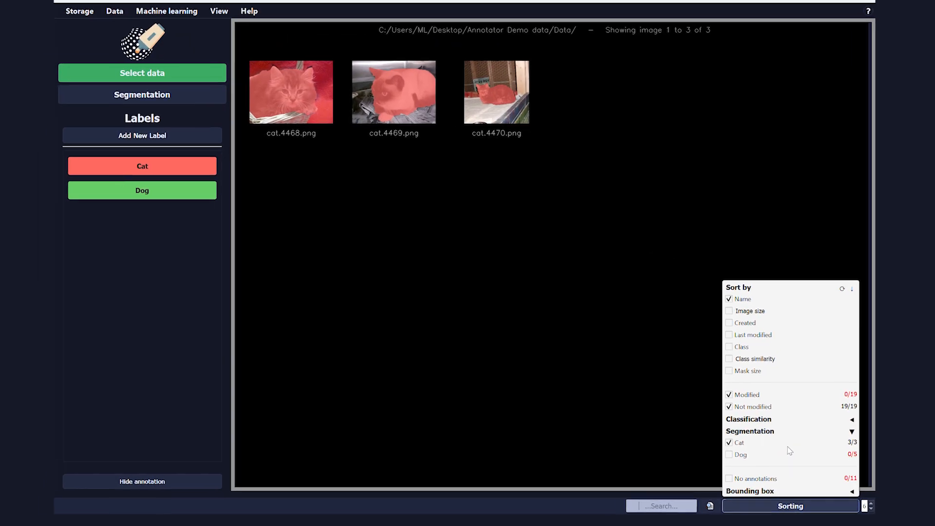
{"action": "left_click", "coordinate": [753, 459]}
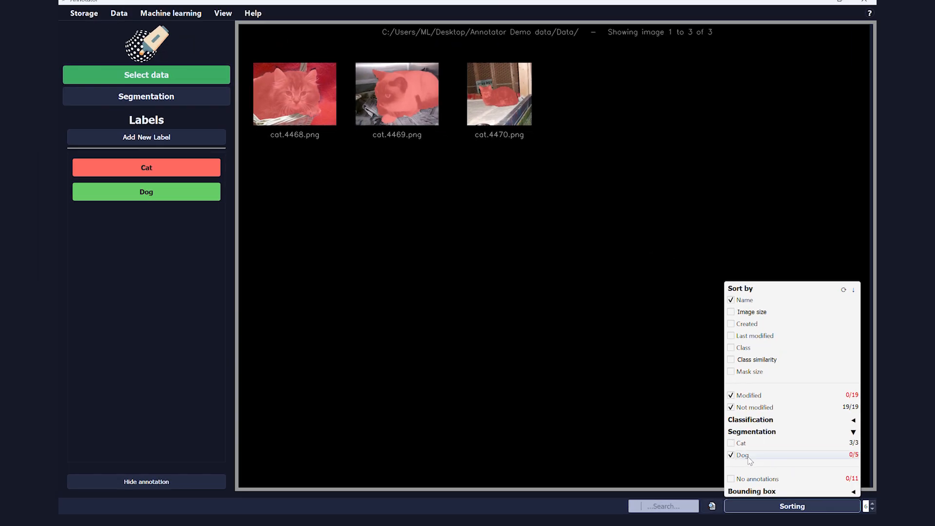
Step: Re-enable all segmentation categories including unannotated images, and sort the gallery by mask size
{"action": "left_click", "coordinate": [765, 481]}
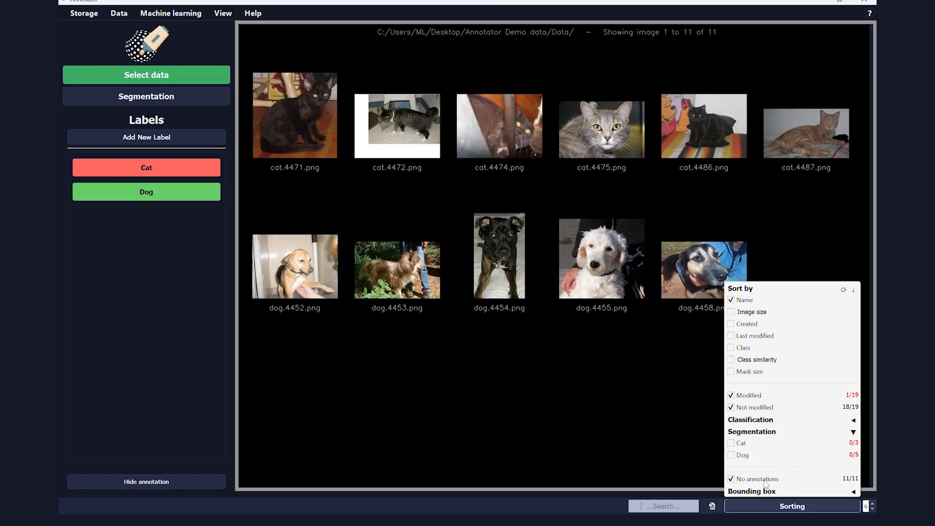
{"action": "left_click", "coordinate": [764, 481]}
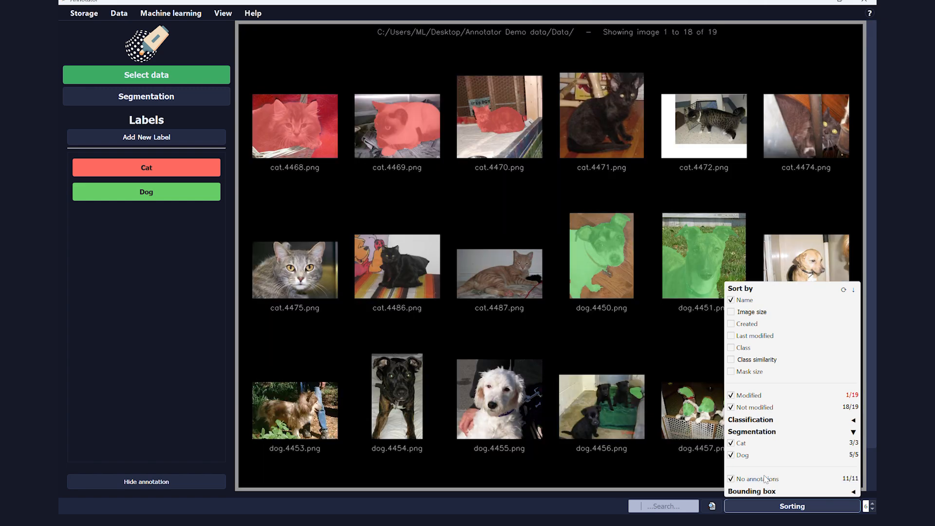
{"action": "left_click", "coordinate": [732, 372]}
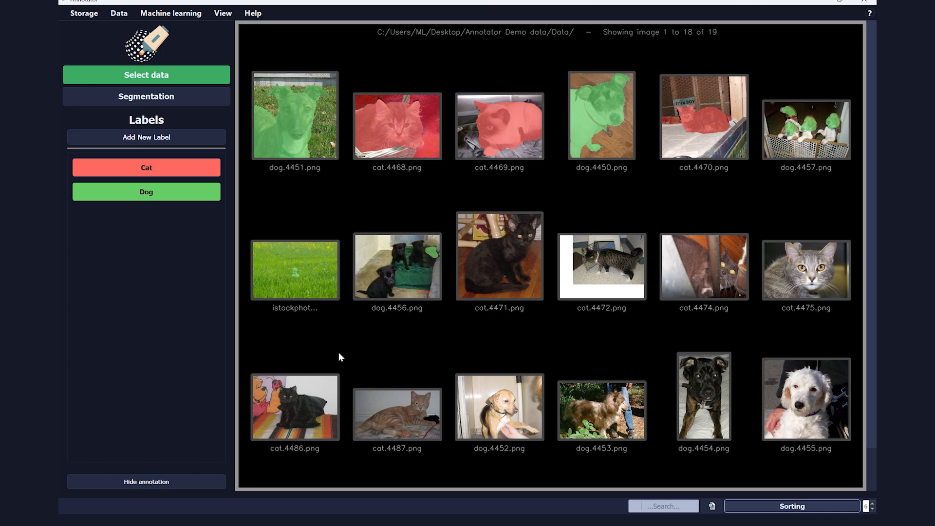
Step: Open the istockphoto image and activate the Dog label to inspect its dog mask up close
{"action": "double_click", "coordinate": [313, 290]}
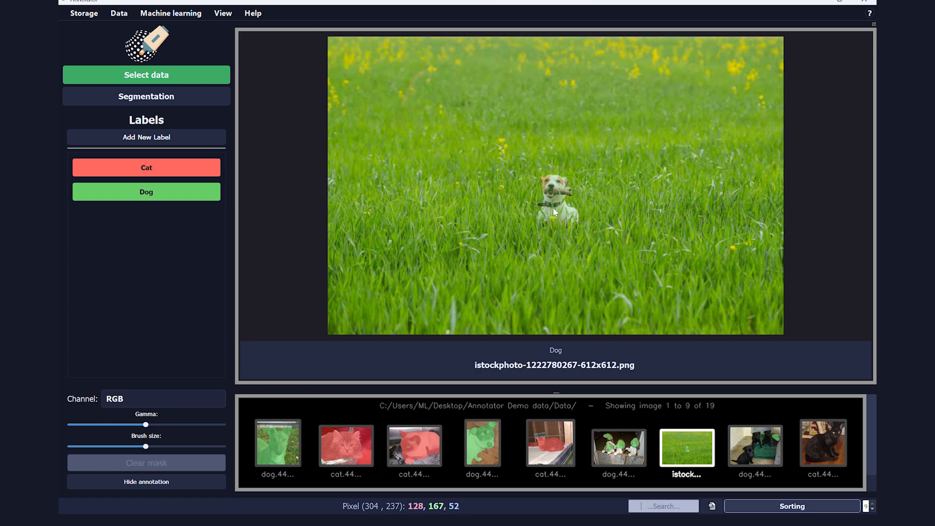
{"action": "left_click", "coordinate": [198, 193]}
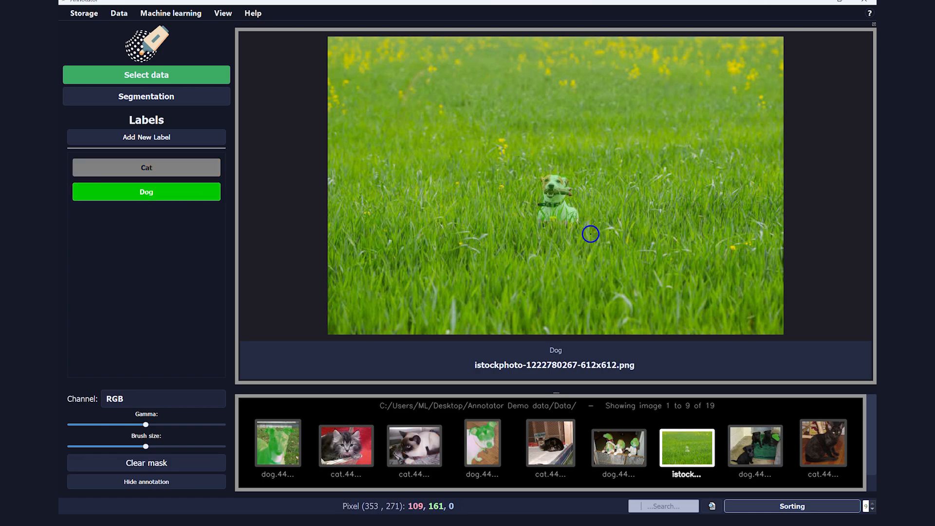
{"action": "scroll", "coordinate": [599, 171], "scroll_direction": "up", "scroll_amount": 4}
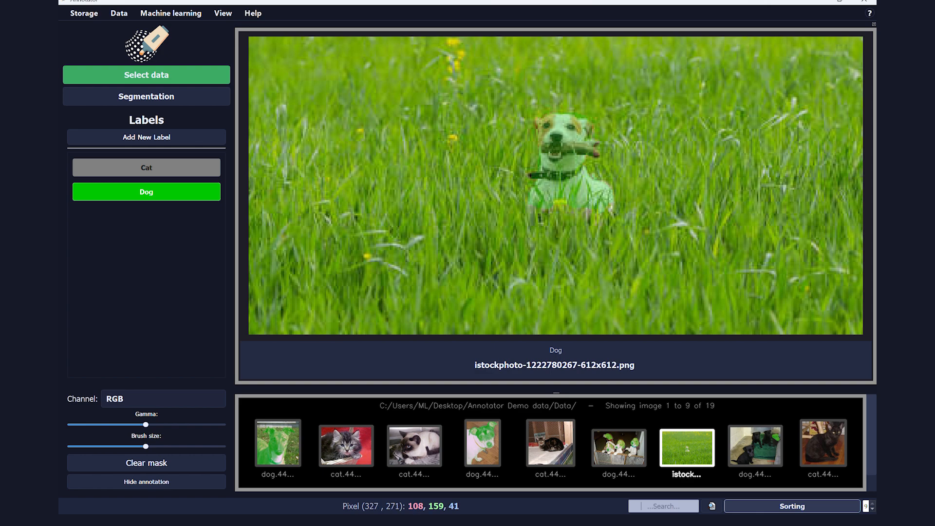
{"action": "scroll", "coordinate": [608, 219], "scroll_direction": "up", "scroll_amount": 4}
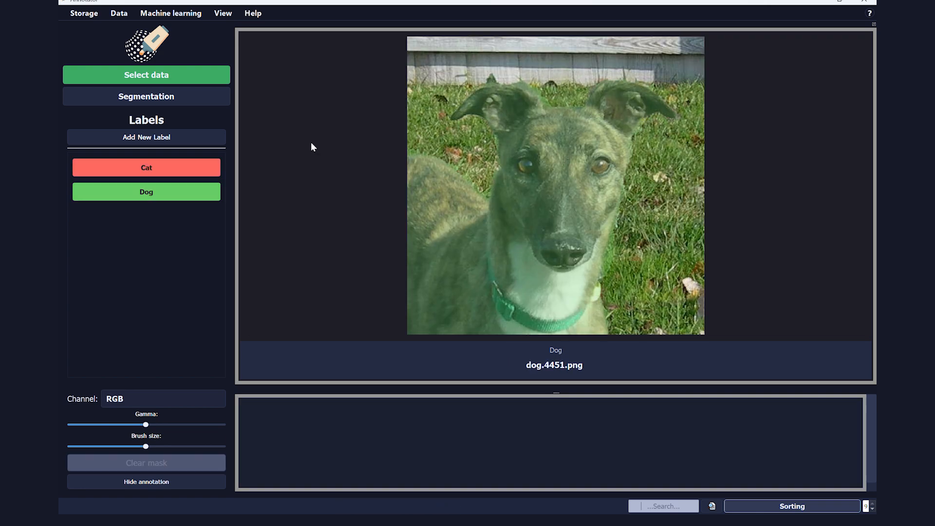
Step: On dog.4451, activate the Dog label, reduce the brush size and paint a stroke along the dog's neck edge
{"action": "left_click", "coordinate": [204, 195]}
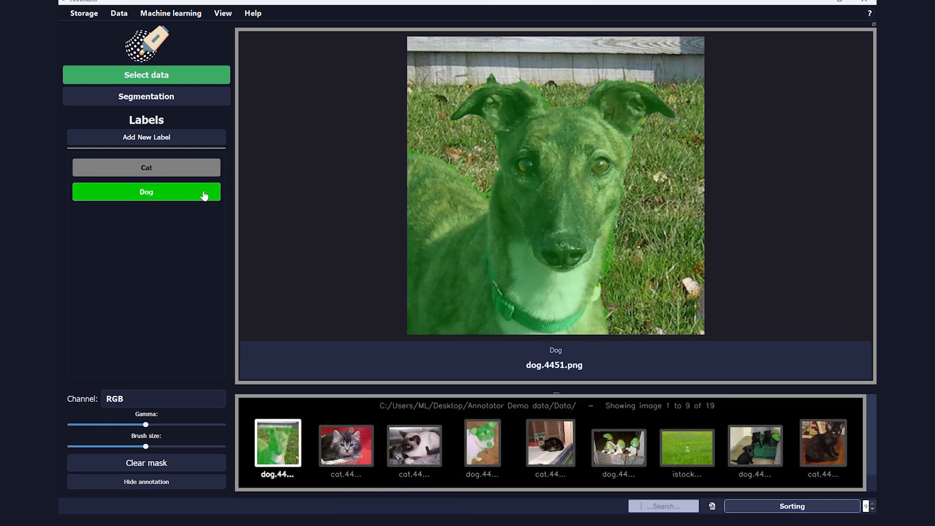
{"action": "scroll", "coordinate": [450, 187], "scroll_direction": "down", "scroll_amount": 3}
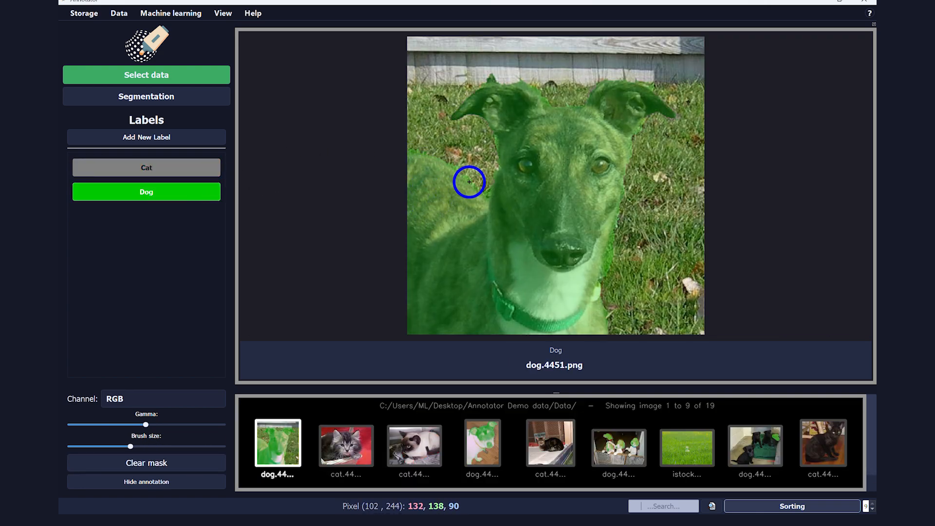
{"action": "left_click_drag", "start_coordinate": [470, 167], "coordinate": [446, 157]}
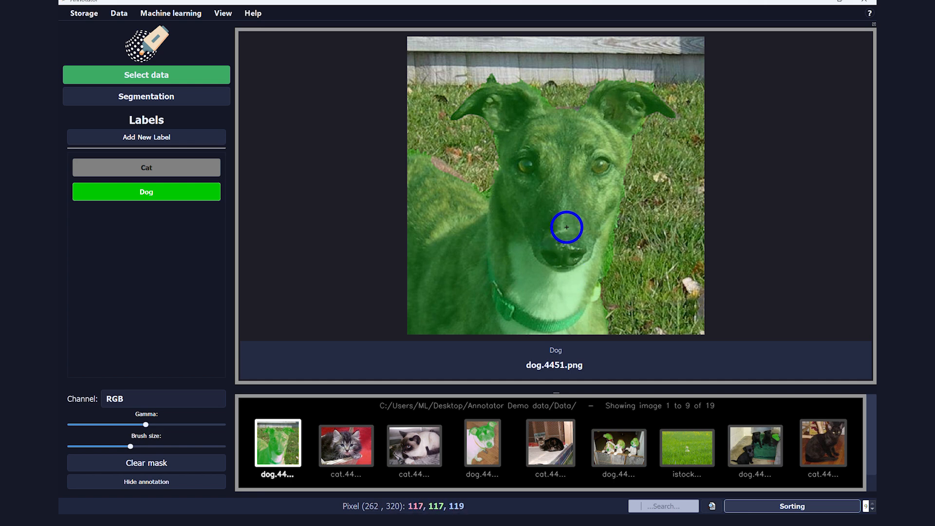
{"action": "key", "text": "Escape"}
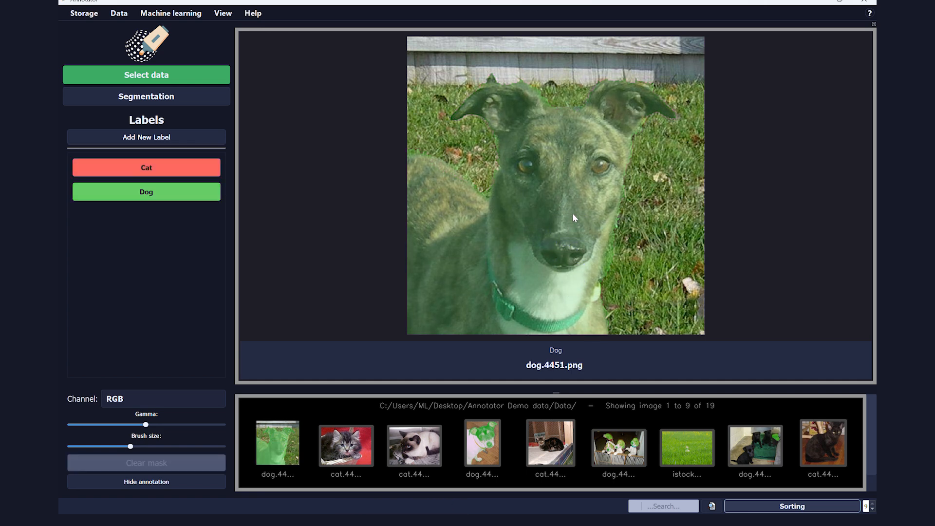